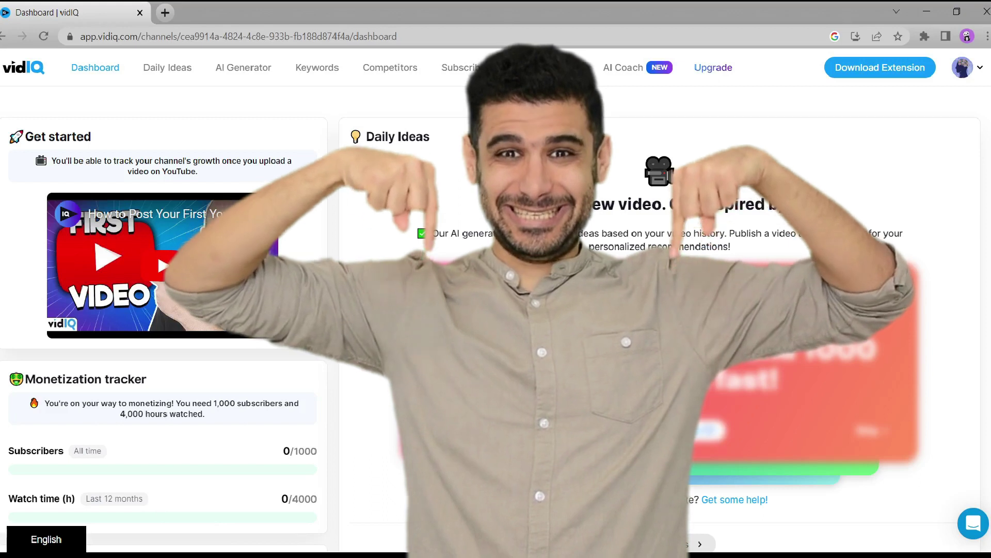
- Browse vidIQ's keyword tools, trying the title-idea keywords and keyword search fields
{"action": "scroll", "coordinate": [368, 218], "scroll_direction": "down", "scroll_amount": 7}
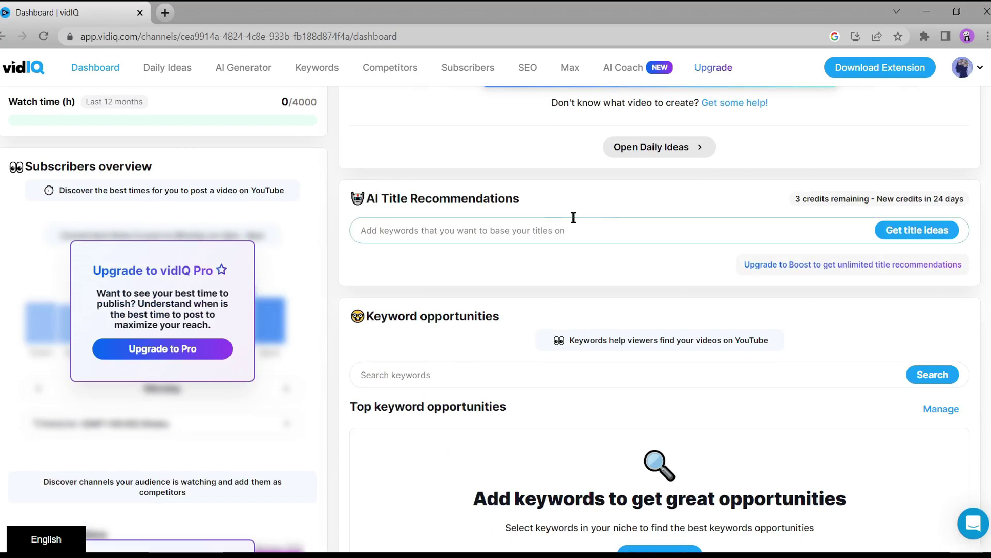
{"action": "left_click", "coordinate": [639, 221]}
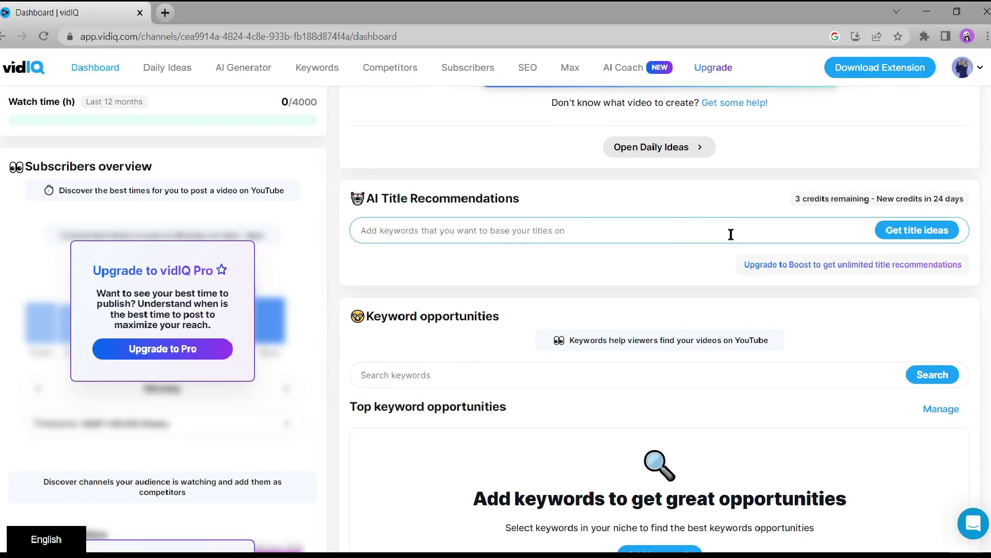
{"action": "left_click", "coordinate": [559, 308]}
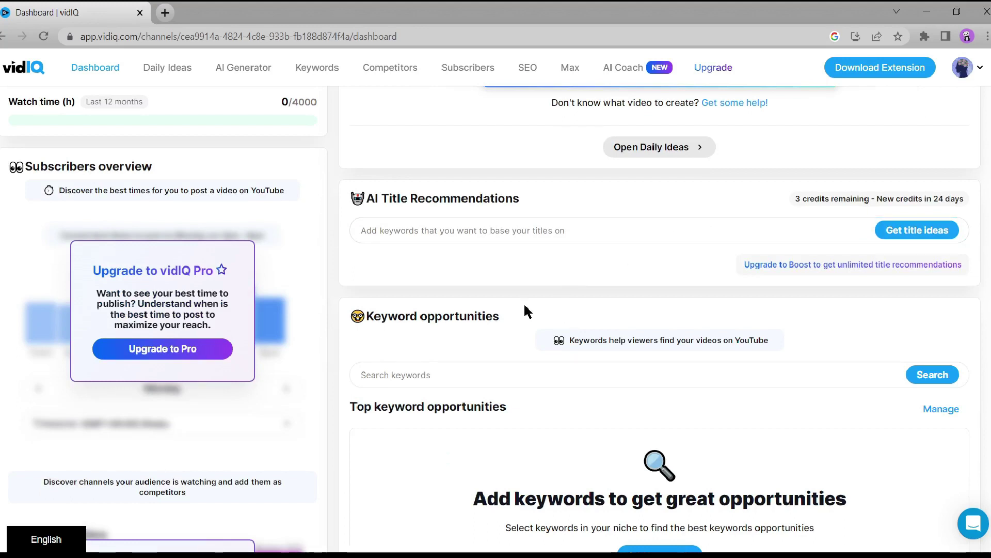
{"action": "left_click", "coordinate": [390, 379]}
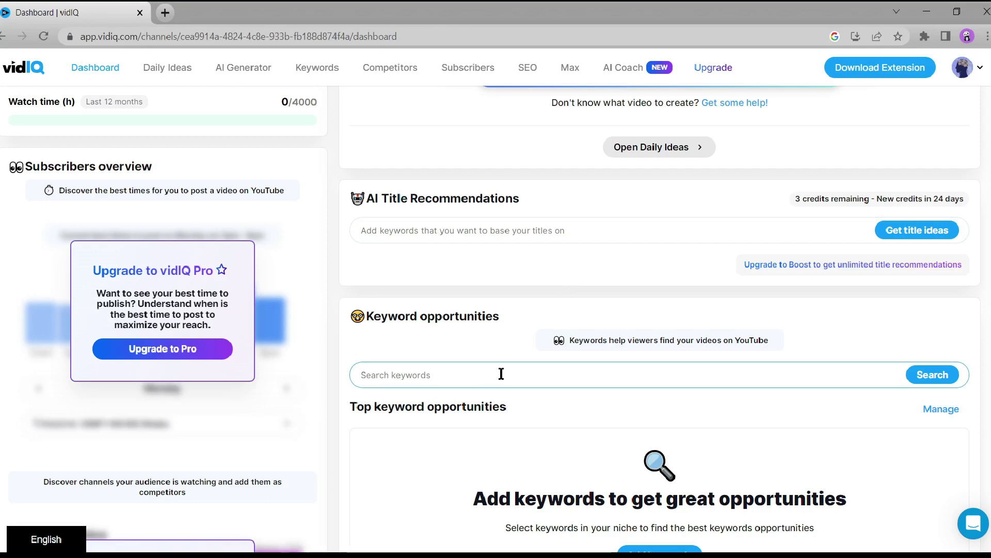
{"action": "scroll", "coordinate": [548, 373], "scroll_direction": "down", "scroll_amount": 4}
{"action": "left_click", "coordinate": [547, 371]}
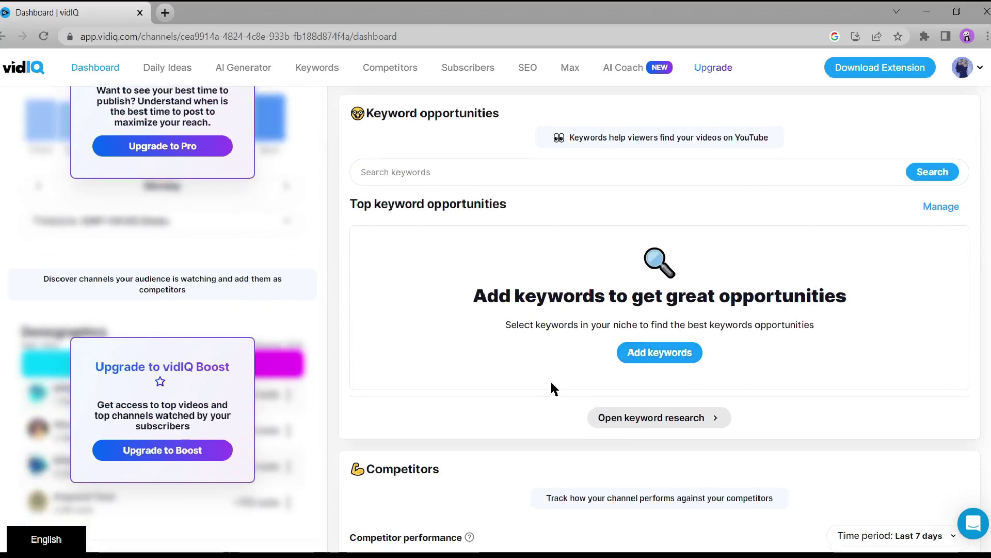
{"action": "scroll", "coordinate": [551, 389], "scroll_direction": "down", "scroll_amount": 5}
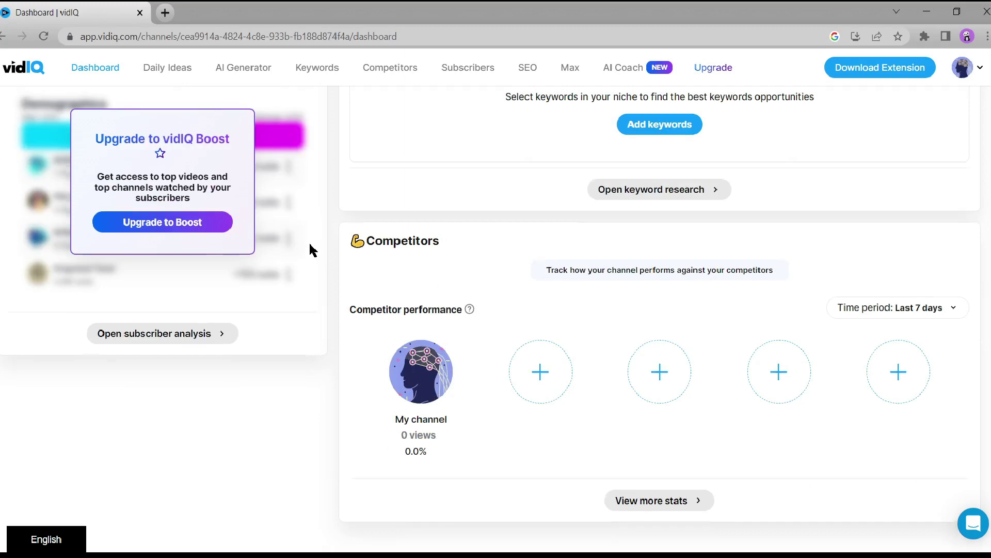
{"action": "scroll", "coordinate": [313, 250], "scroll_direction": "up", "scroll_amount": 10}
{"action": "scroll", "coordinate": [311, 249], "scroll_direction": "up", "scroll_amount": 5}
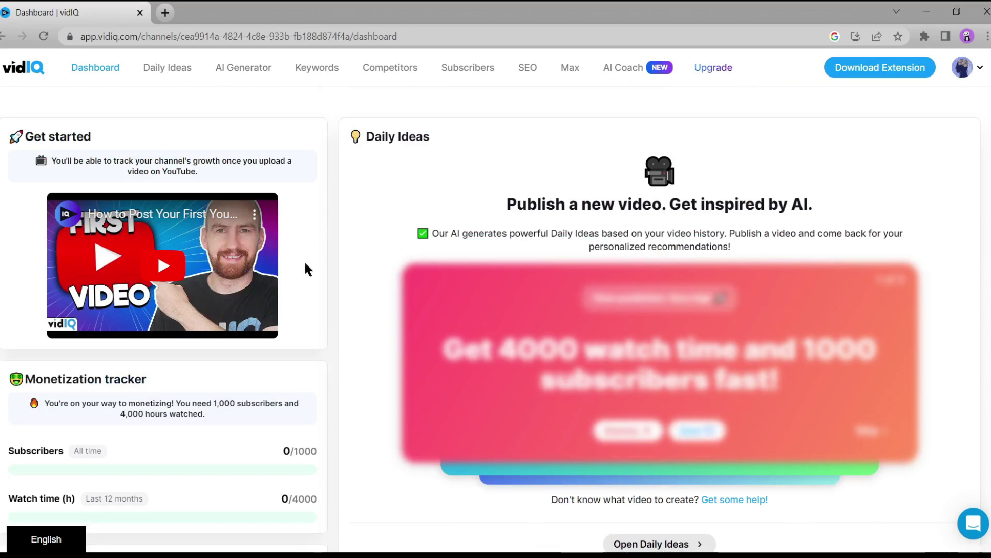
{"action": "scroll", "coordinate": [370, 279], "scroll_direction": "down", "scroll_amount": 2}
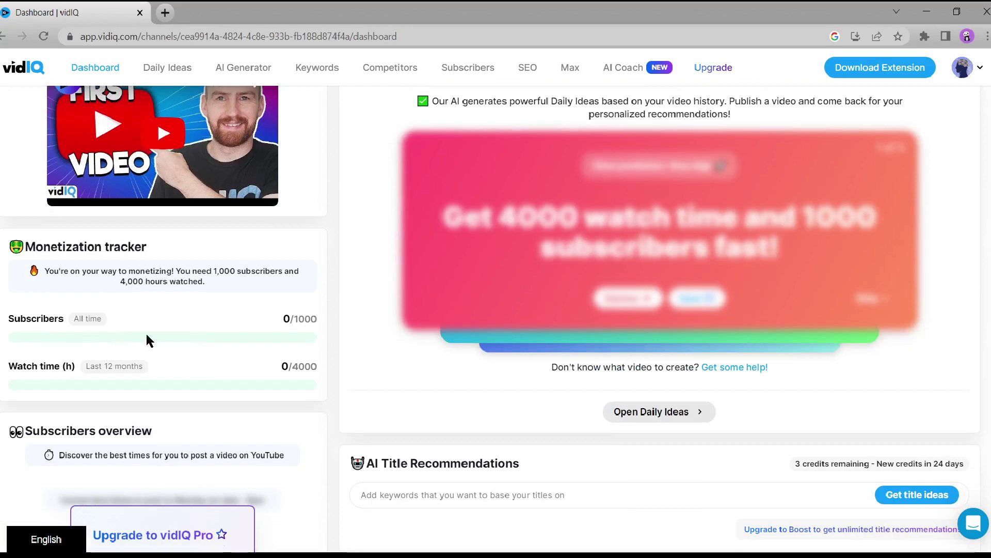
{"action": "scroll", "coordinate": [206, 388], "scroll_direction": "up", "scroll_amount": 2}
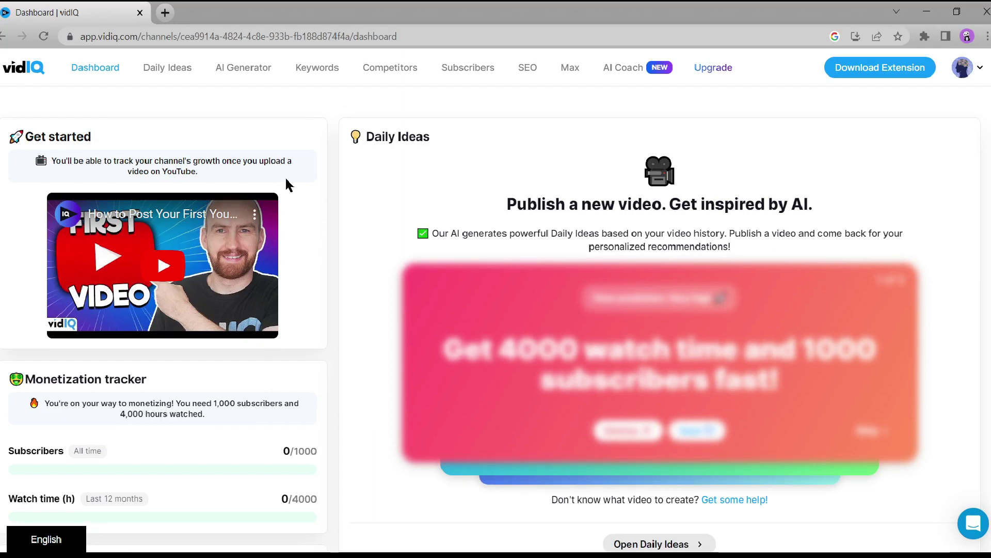
- Generate AI content for the video idea 'How To Loss Weight in 7 Days' and review the results
{"action": "left_click", "coordinate": [228, 70]}
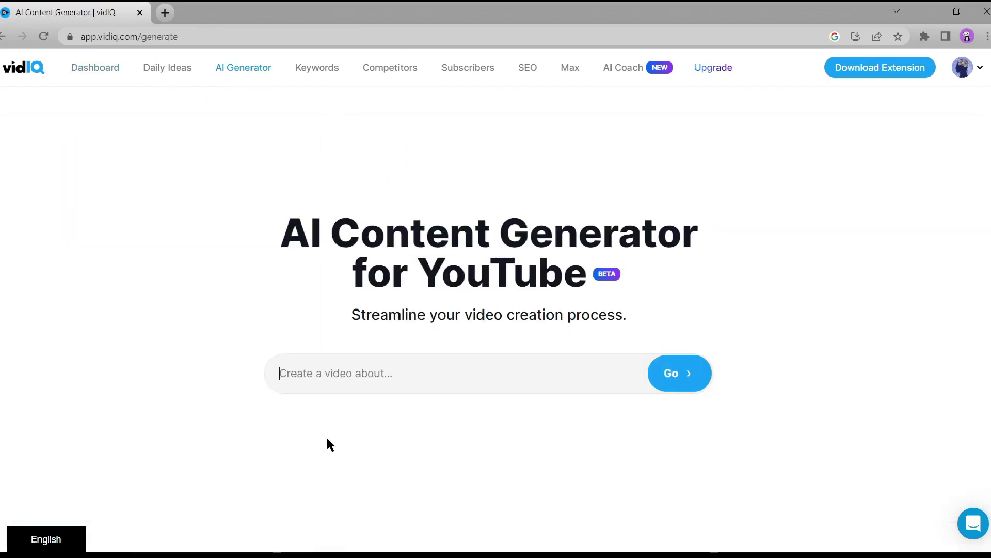
{"action": "type", "text": "How To Loss"}
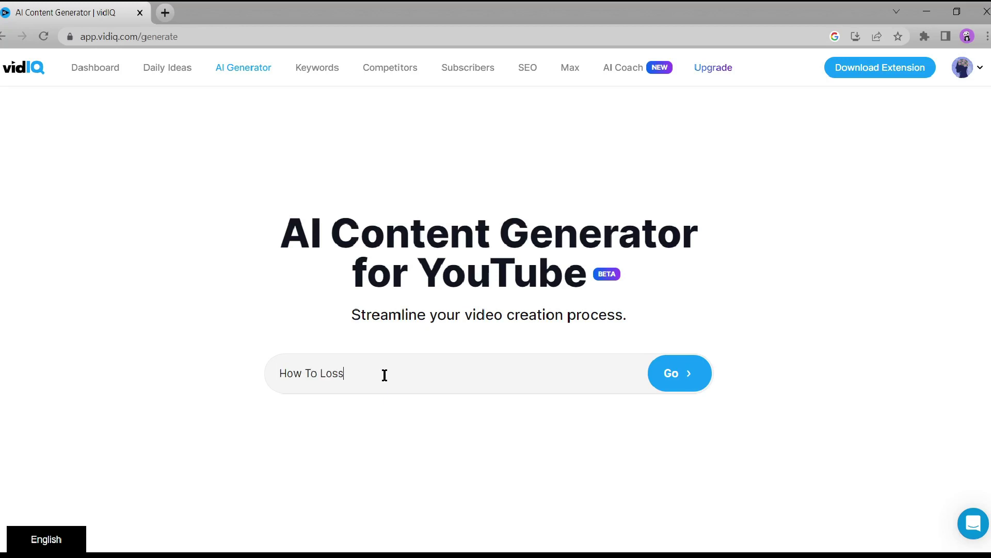
{"action": "type", "text": " Weight in 7 Days"}
{"action": "left_click", "coordinate": [678, 373]}
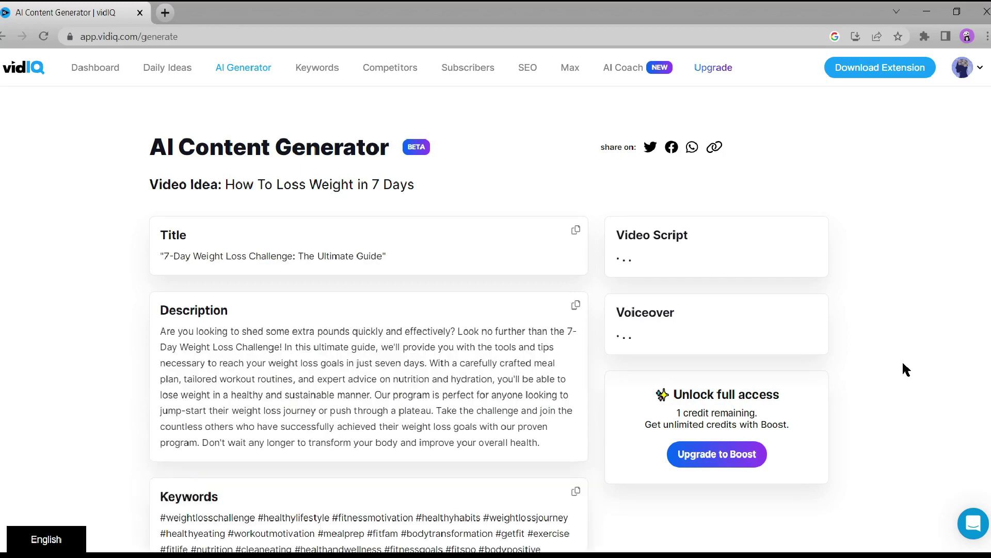
{"action": "scroll", "coordinate": [909, 363], "scroll_direction": "down", "scroll_amount": 2}
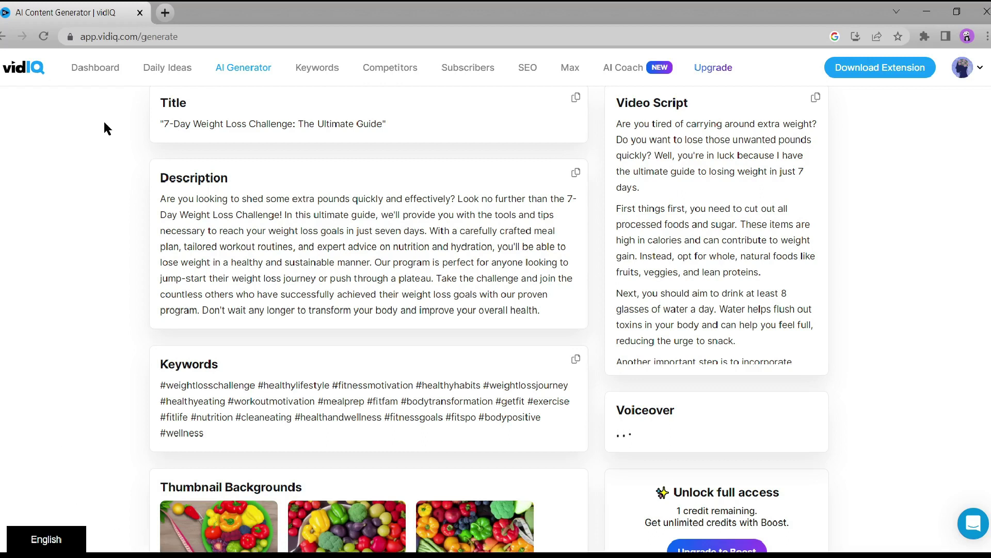
{"action": "scroll", "coordinate": [211, 292], "scroll_direction": "down", "scroll_amount": 3}
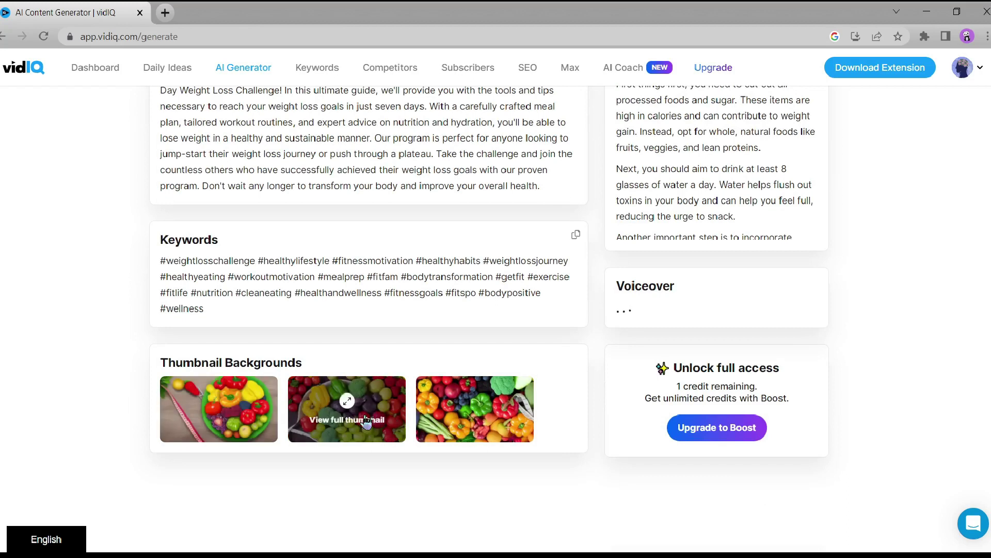
{"action": "mouse_move", "coordinate": [508, 423]}
{"action": "scroll", "coordinate": [548, 391], "scroll_direction": "up", "scroll_amount": 6}
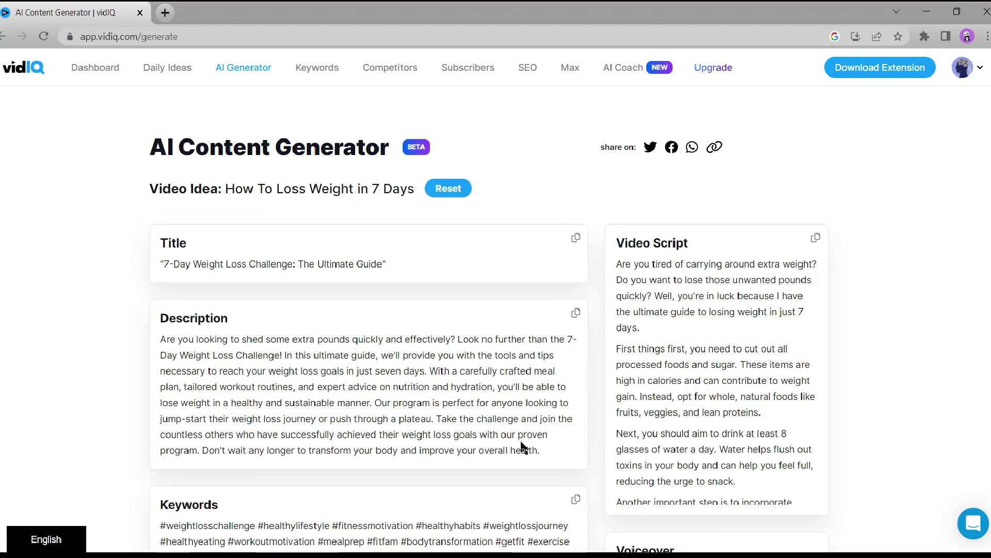
- Play the generated voiceover to preview it
{"action": "scroll", "coordinate": [221, 355], "scroll_direction": "down", "scroll_amount": 4}
{"action": "left_click", "coordinate": [633, 383]}
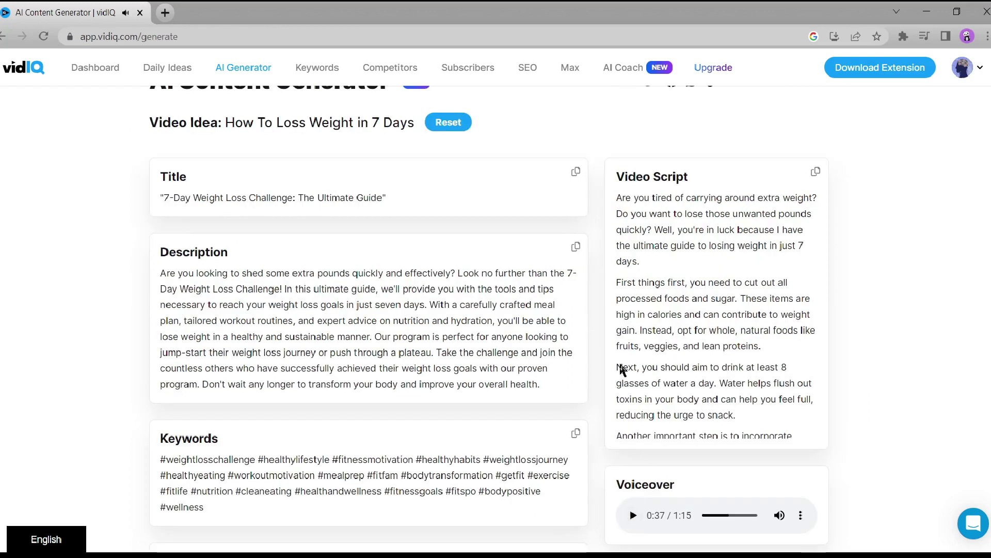
{"action": "scroll", "coordinate": [671, 312], "scroll_direction": "down", "scroll_amount": 10}
{"action": "scroll", "coordinate": [387, 345], "scroll_direction": "down", "scroll_amount": 3}
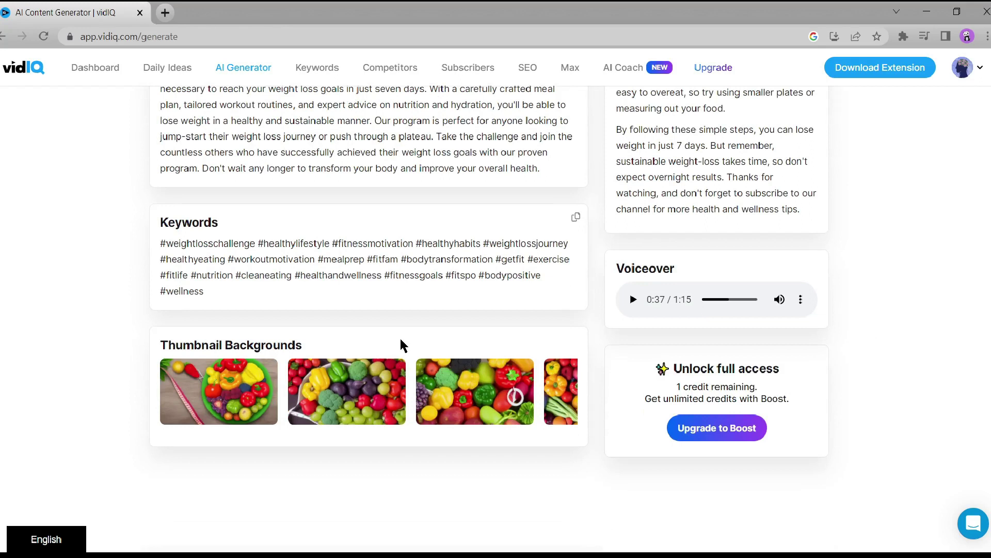
{"action": "scroll", "coordinate": [412, 310], "scroll_direction": "up", "scroll_amount": 5}
{"action": "scroll", "coordinate": [740, 338], "scroll_direction": "up", "scroll_amount": 3}
{"action": "scroll", "coordinate": [741, 339], "scroll_direction": "up", "scroll_amount": 5}
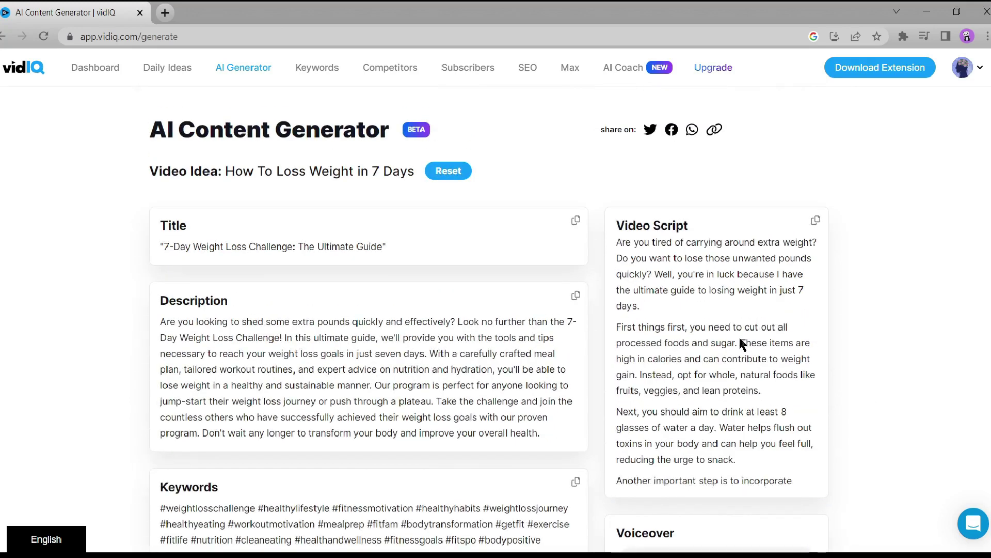
- Copy the generated video script and download the voiceover as an MP3
{"action": "left_click", "coordinate": [815, 221]}
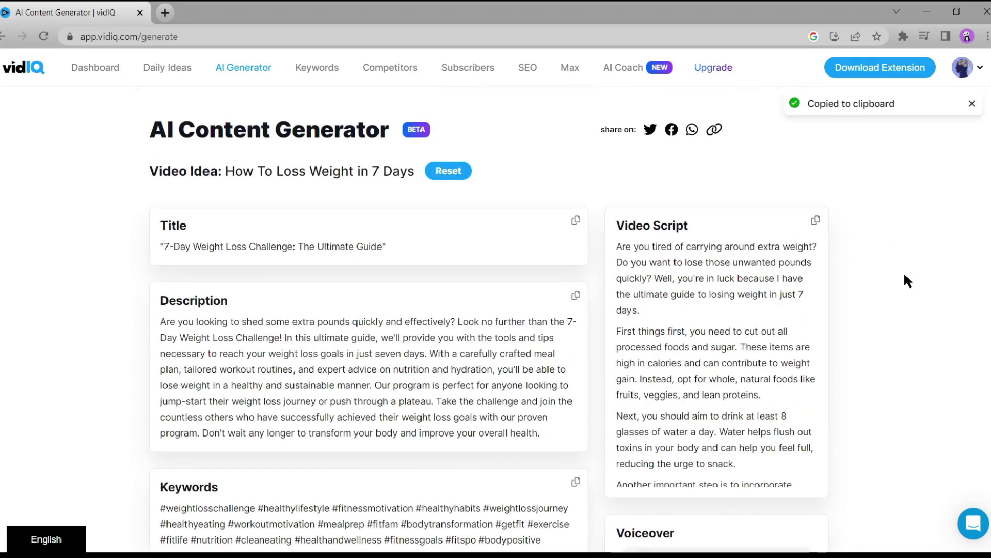
{"action": "scroll", "coordinate": [894, 302], "scroll_direction": "down", "scroll_amount": 3}
{"action": "scroll", "coordinate": [892, 301], "scroll_direction": "down", "scroll_amount": 3}
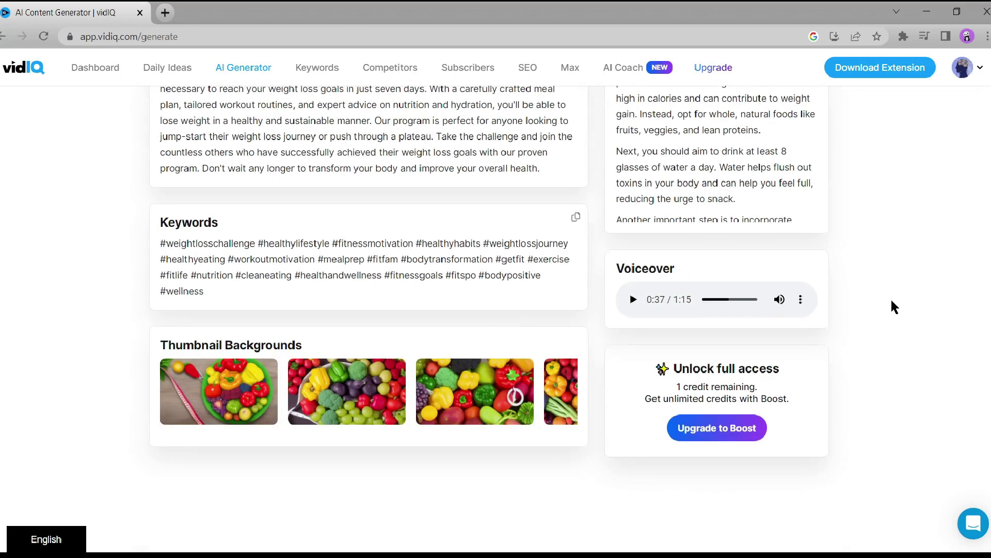
{"action": "left_click", "coordinate": [801, 299]}
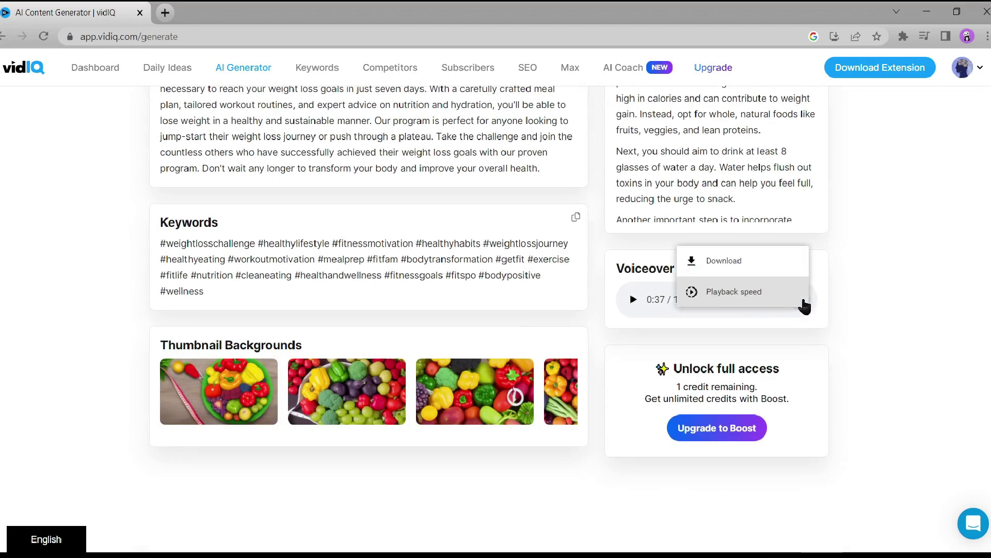
{"action": "left_click", "coordinate": [784, 262]}
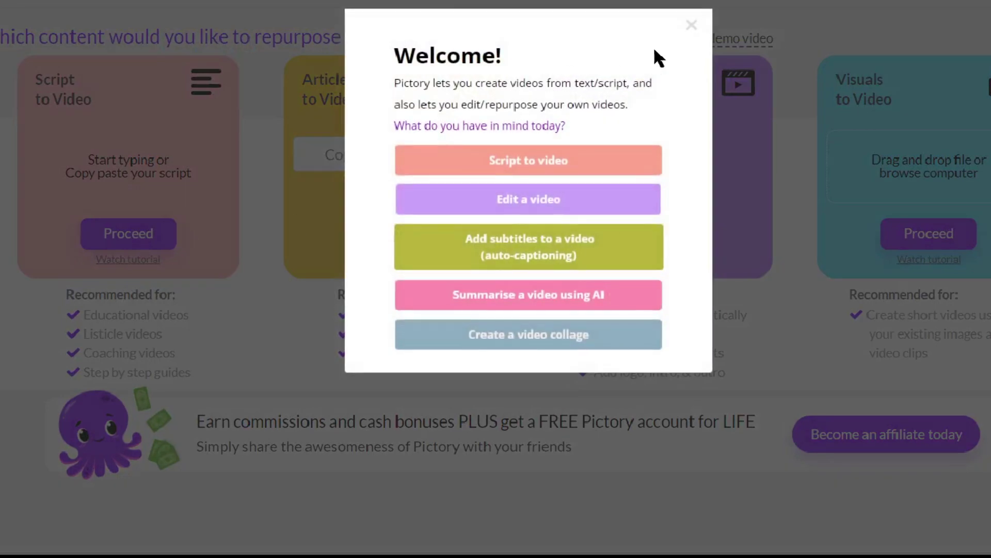
- Paste the script into Pictory's Script to Video, choose the Lemon template and build the storyboard
{"action": "left_click", "coordinate": [692, 25]}
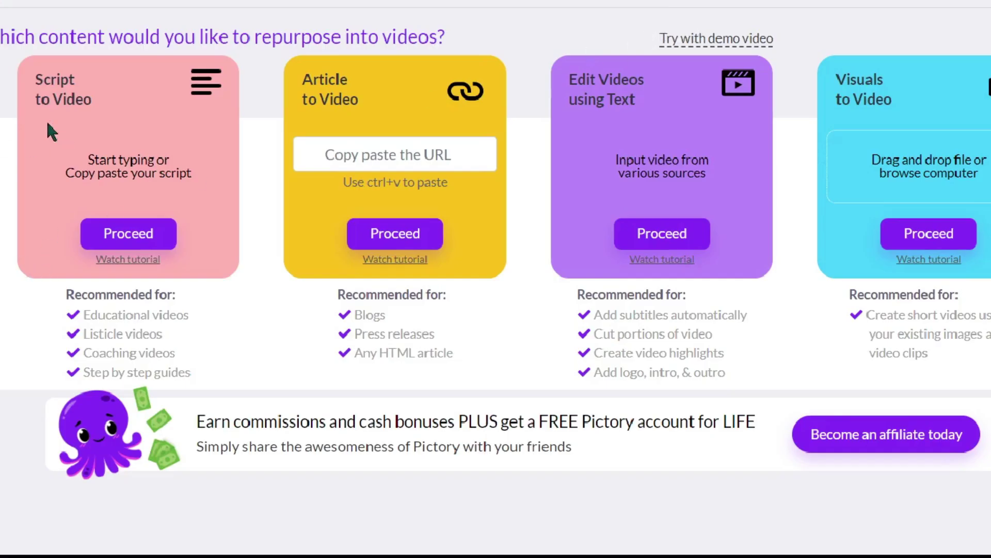
{"action": "left_click", "coordinate": [120, 241]}
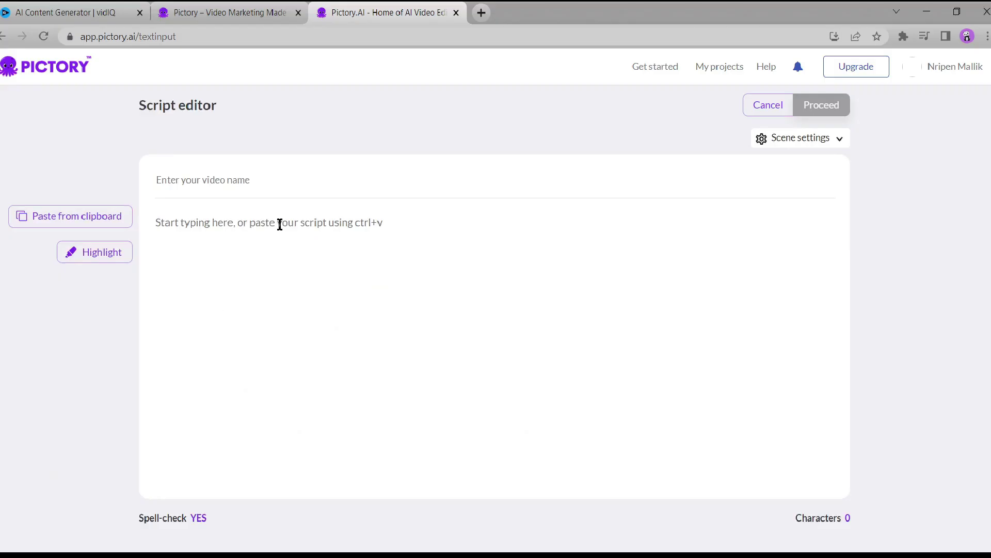
{"action": "left_click", "coordinate": [13, 223]}
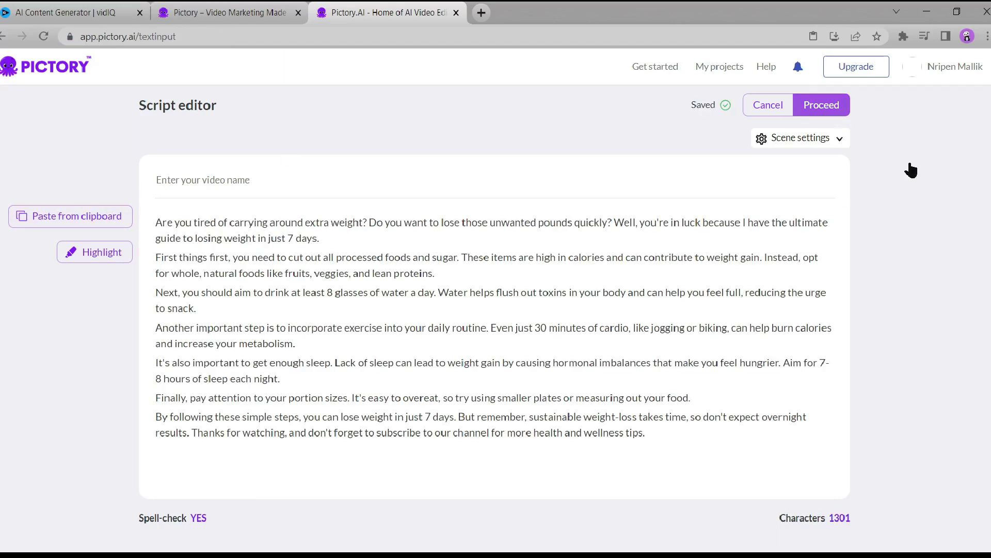
{"action": "left_click", "coordinate": [822, 105]}
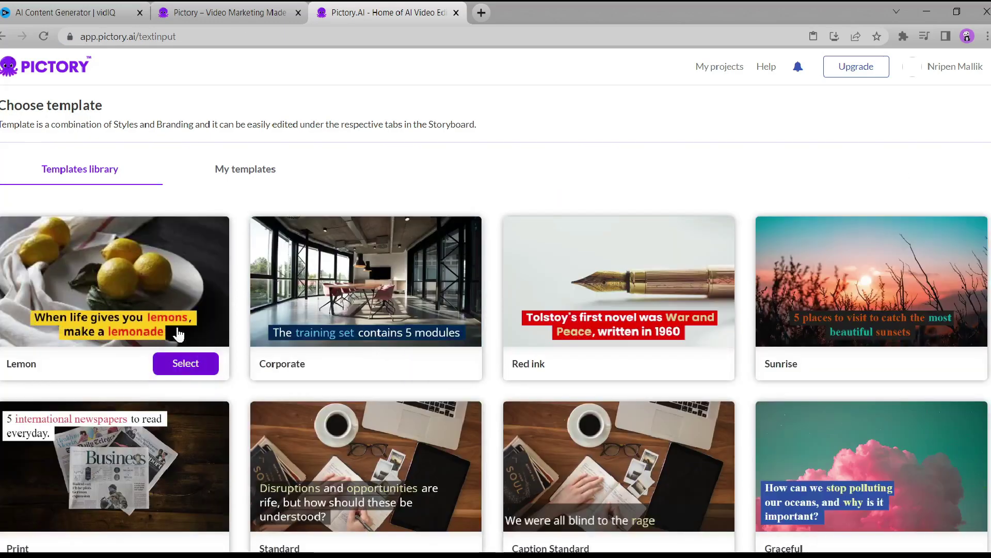
{"action": "left_click", "coordinate": [185, 363]}
{"action": "left_click", "coordinate": [185, 363]}
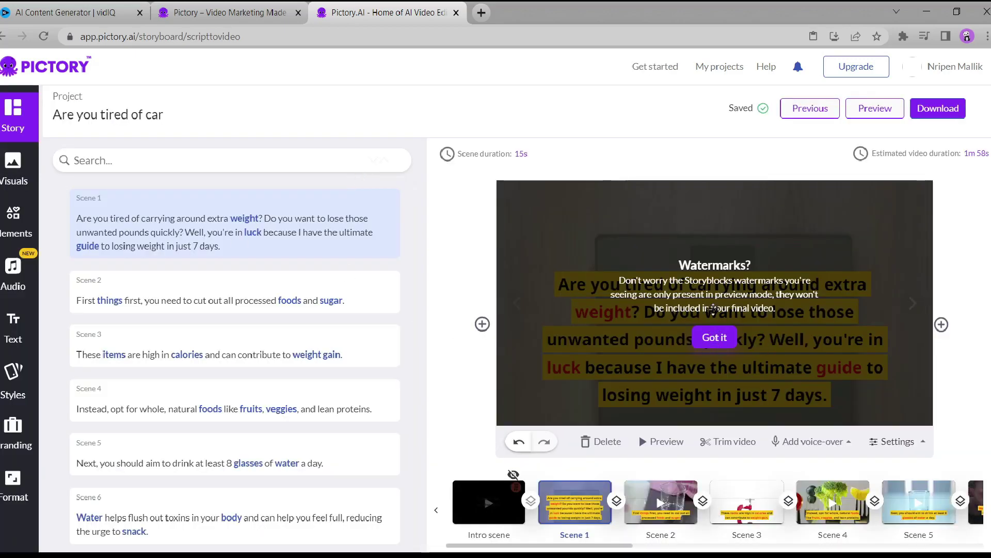
- Split the opening scene after "weight?" and after "quickly?" into three scenes
{"action": "scroll", "coordinate": [310, 356], "scroll_direction": "down", "scroll_amount": 1}
{"action": "left_click", "coordinate": [263, 204]}
{"action": "key", "text": "Return"}
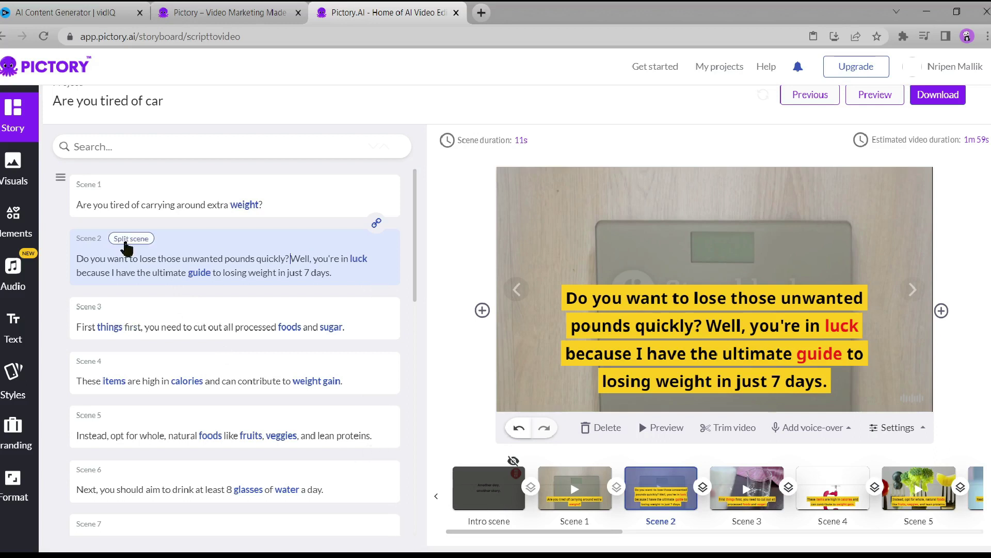
{"action": "key", "text": "Return"}
{"action": "left_click", "coordinate": [113, 200]}
- Replace Scene 1's visual with the stock clip of a woman on a couch
{"action": "left_click", "coordinate": [13, 170]}
{"action": "scroll", "coordinate": [232, 362], "scroll_direction": "down", "scroll_amount": 2}
{"action": "left_click", "coordinate": [135, 449]}
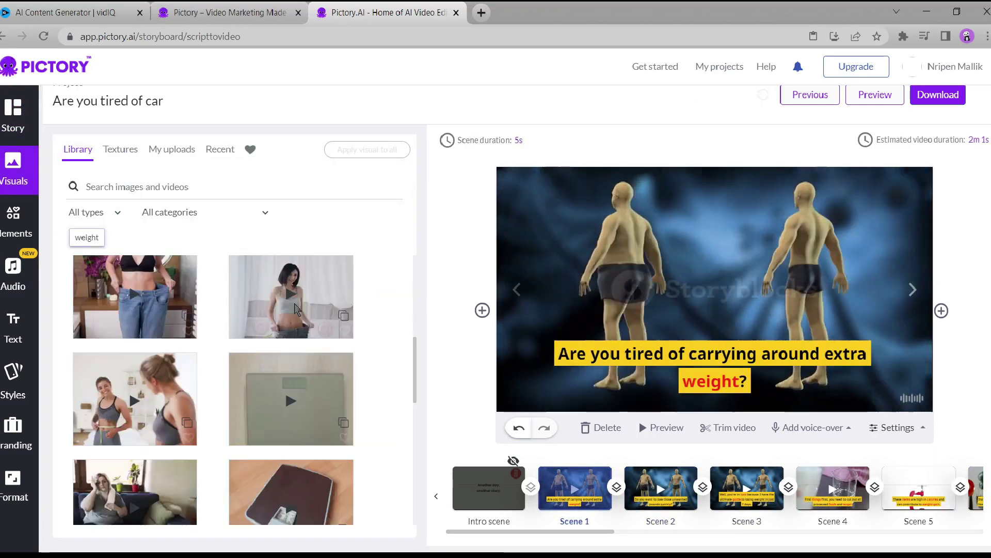
{"action": "left_click", "coordinate": [149, 377]}
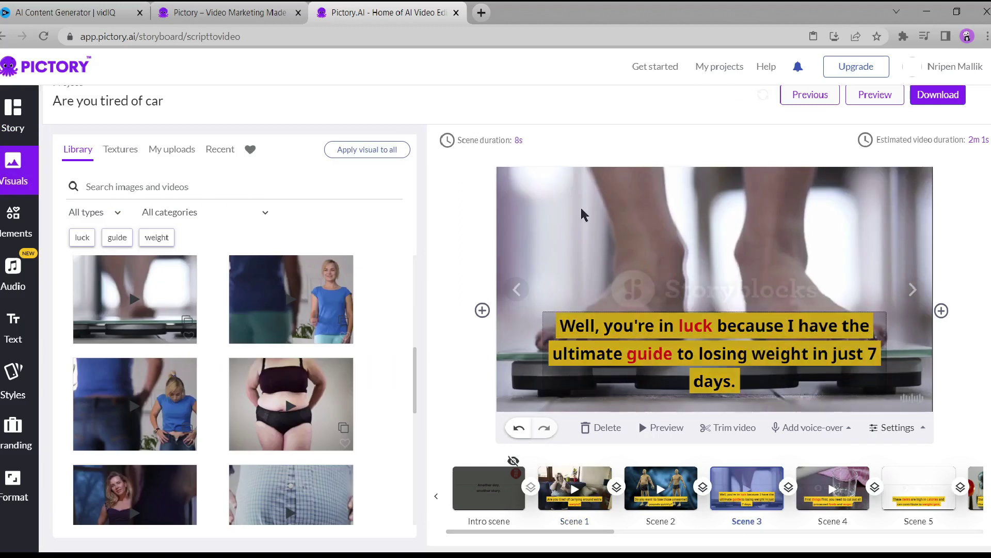
{"action": "left_click", "coordinate": [13, 273]}
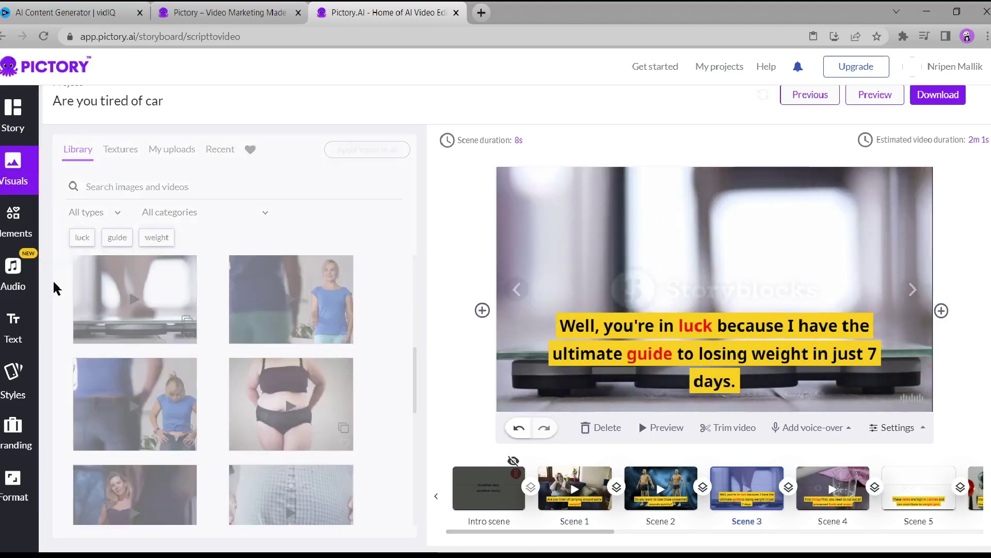
- Upload the 1:15 voiceover MP3, auto-sync it across the entire video, and accept the preview
{"action": "left_click", "coordinate": [172, 164]}
{"action": "left_click", "coordinate": [225, 163]}
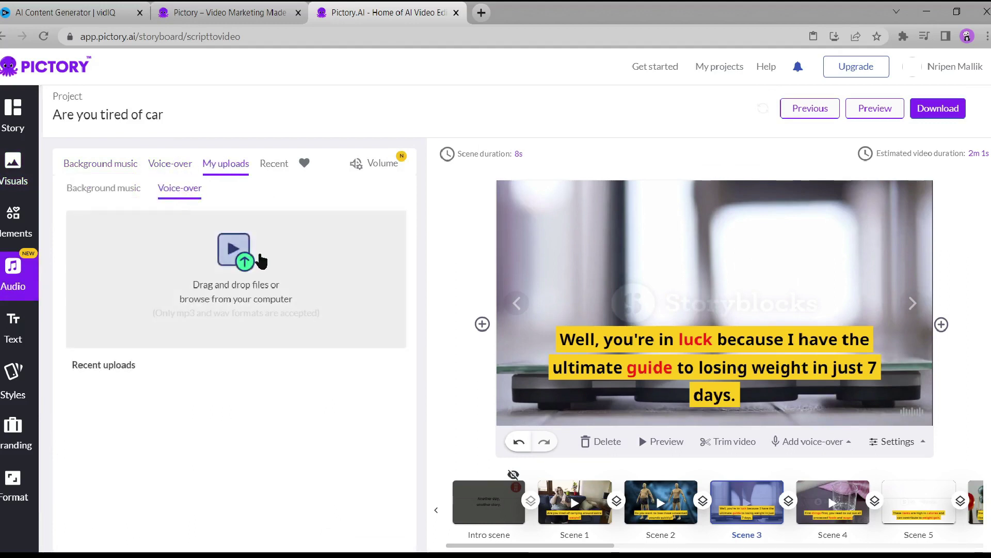
{"action": "left_click", "coordinate": [258, 250]}
{"action": "key", "text": "Return"}
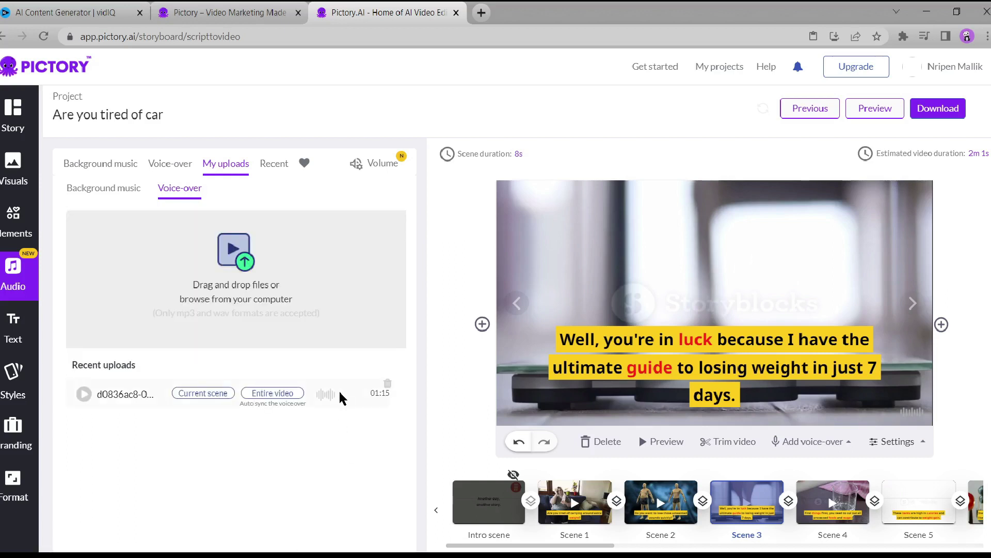
{"action": "left_click", "coordinate": [281, 393]}
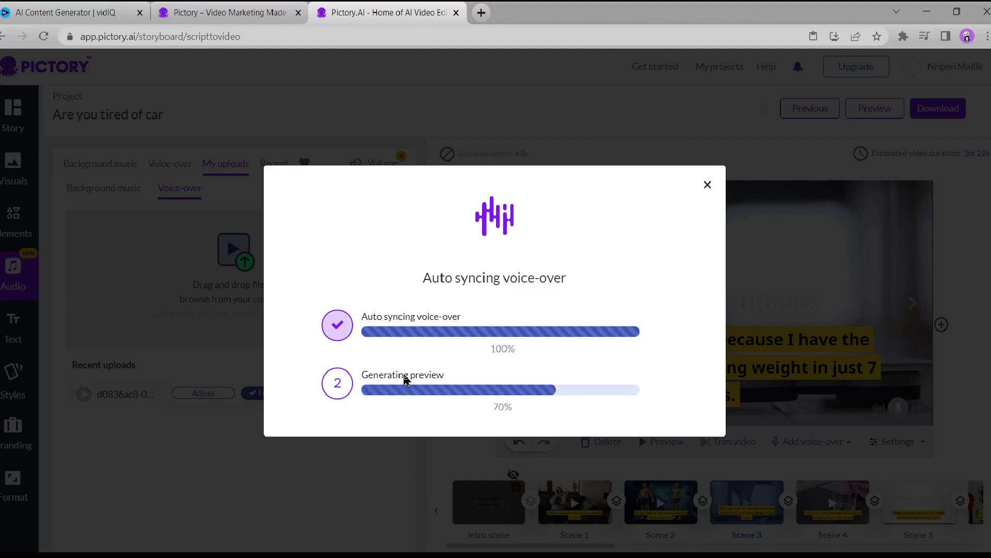
{"action": "key", "text": "ctrl+plus"}
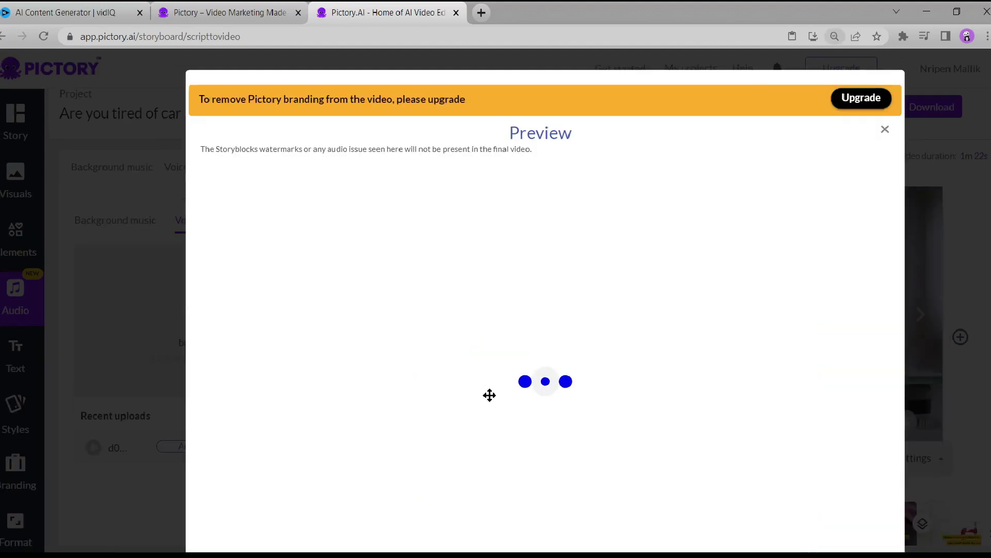
{"action": "key", "text": "ctrl+minus"}
{"action": "key", "text": "ctrl+minus"}
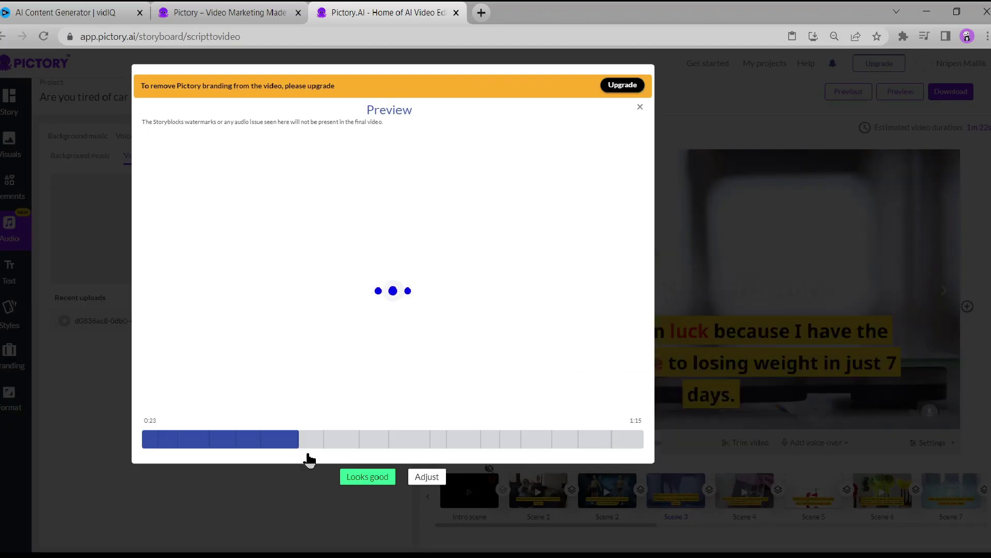
{"action": "left_click", "coordinate": [310, 443]}
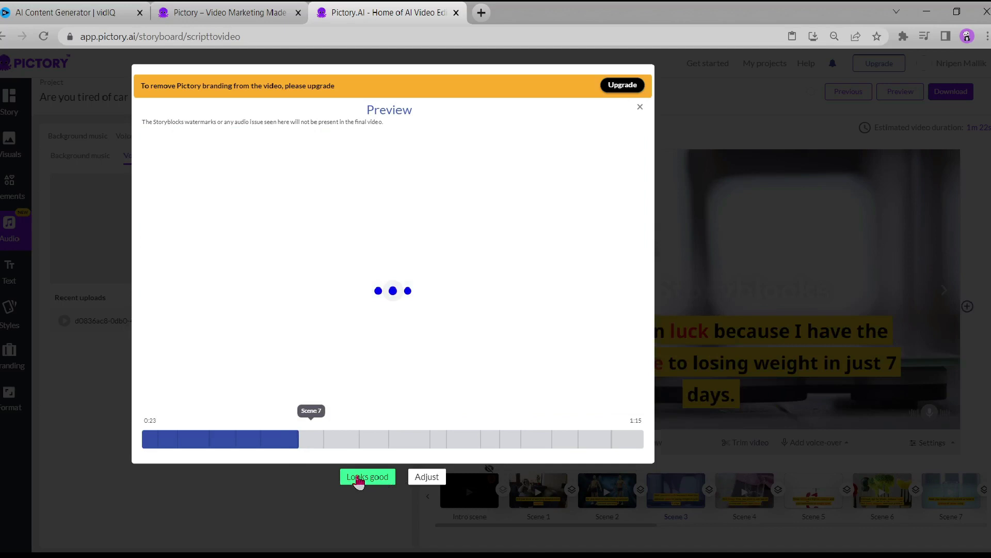
{"action": "left_click", "coordinate": [336, 478]}
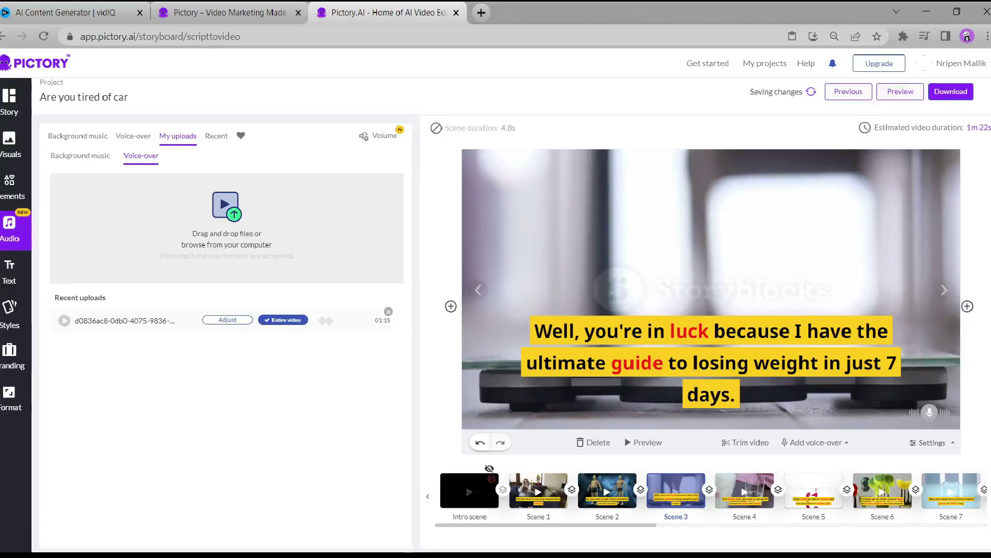
- Export the video as MP4 and open the downloaded Areyoutiredofcar.mp4 in PotPlayer
{"action": "left_click", "coordinate": [950, 92]}
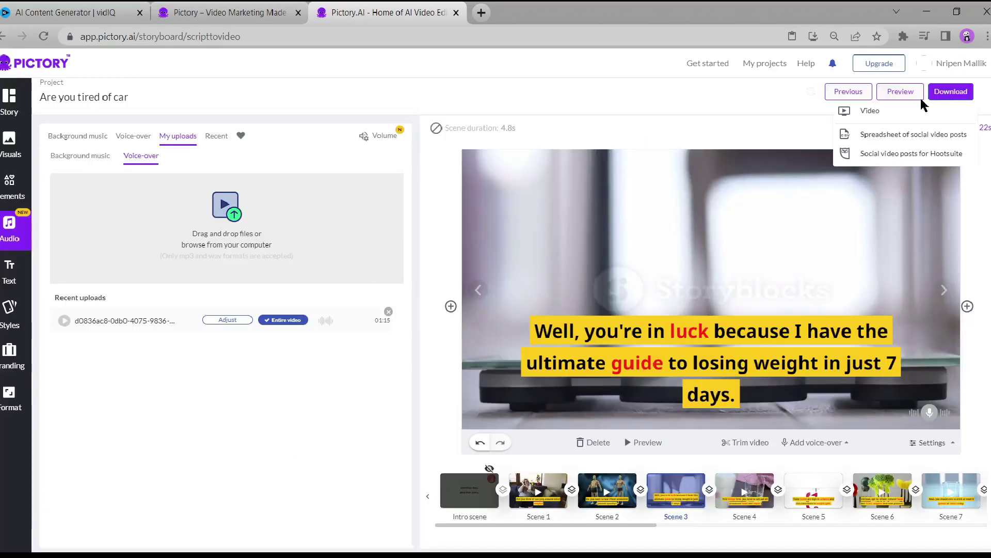
{"action": "left_click", "coordinate": [884, 109]}
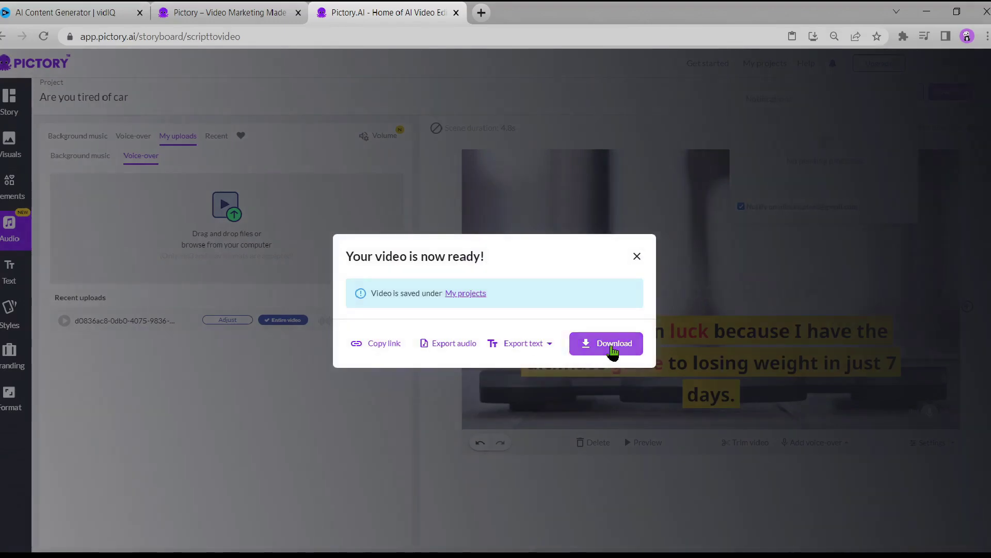
{"action": "left_click", "coordinate": [605, 349]}
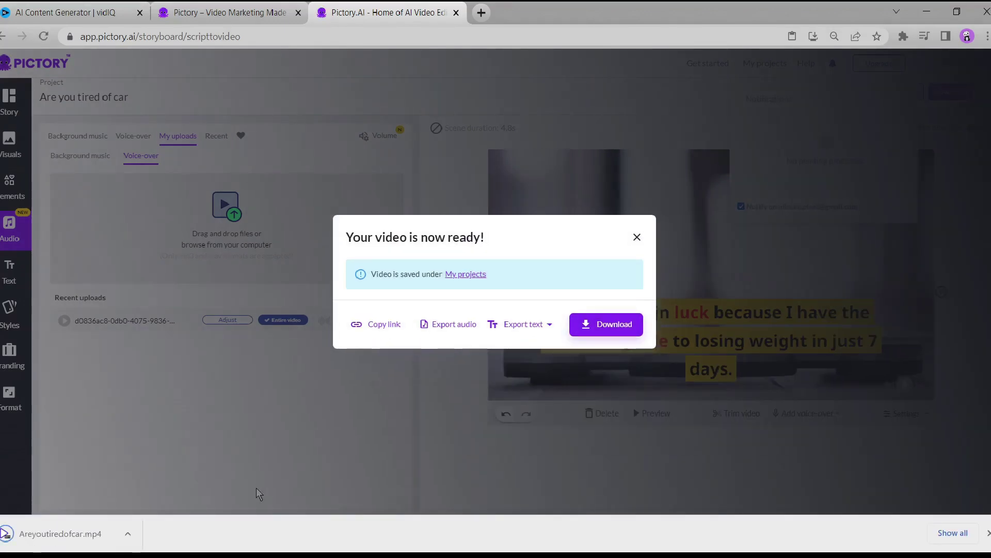
{"action": "left_click", "coordinate": [117, 533]}
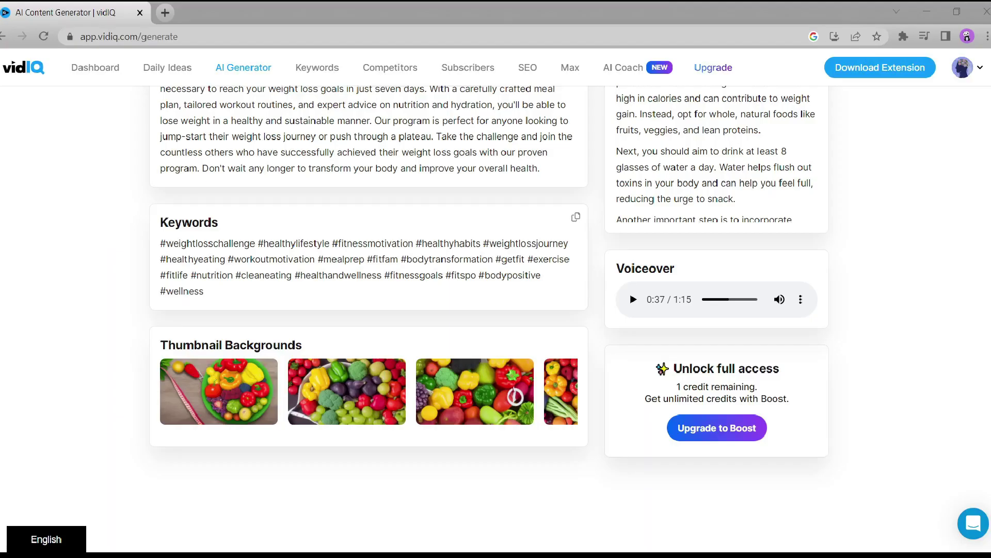
- Scroll through the generated title, description and keywords for 'How To Loss Weight in 7 Days'
{"action": "scroll", "coordinate": [163, 262], "scroll_direction": "up", "scroll_amount": 4}
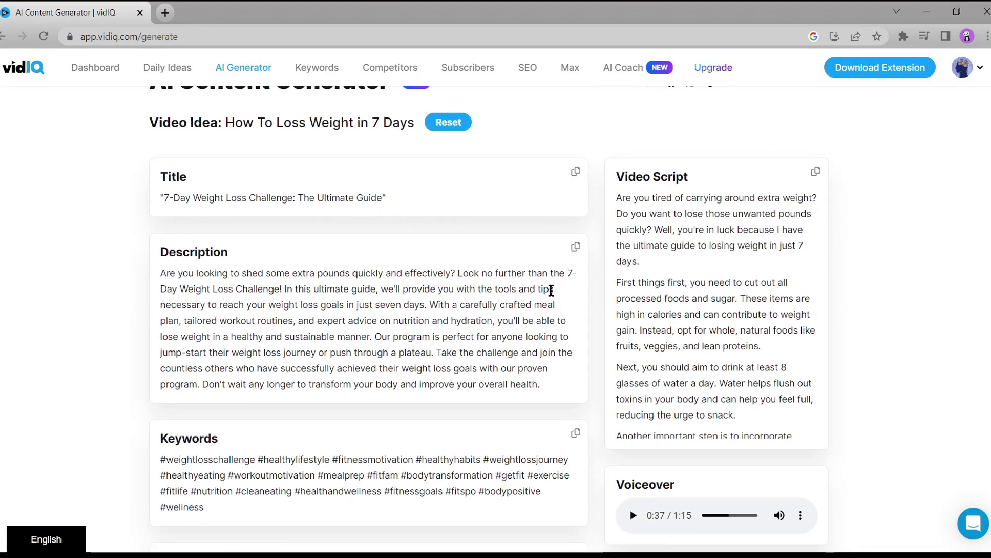
{"action": "scroll", "coordinate": [392, 387], "scroll_direction": "down", "scroll_amount": 1}
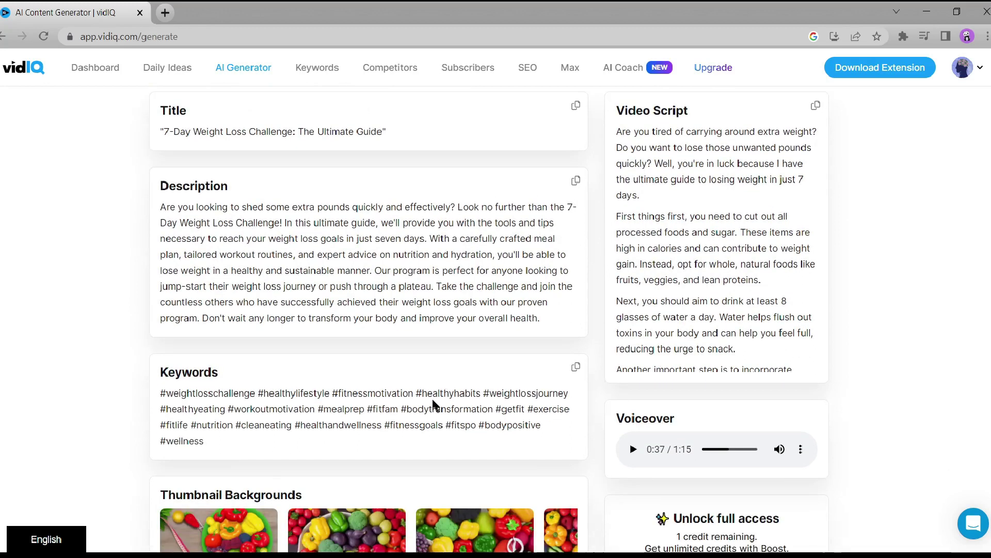